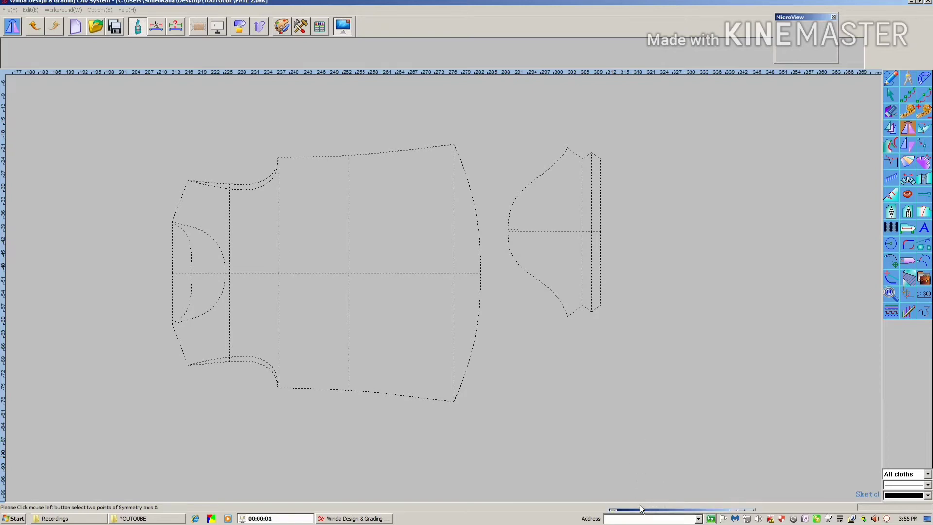
Mark a point on the body's centre line and choose the Aptitude Pen from the canvas tool palette
left_click_drag(641, 513, 642, 504)
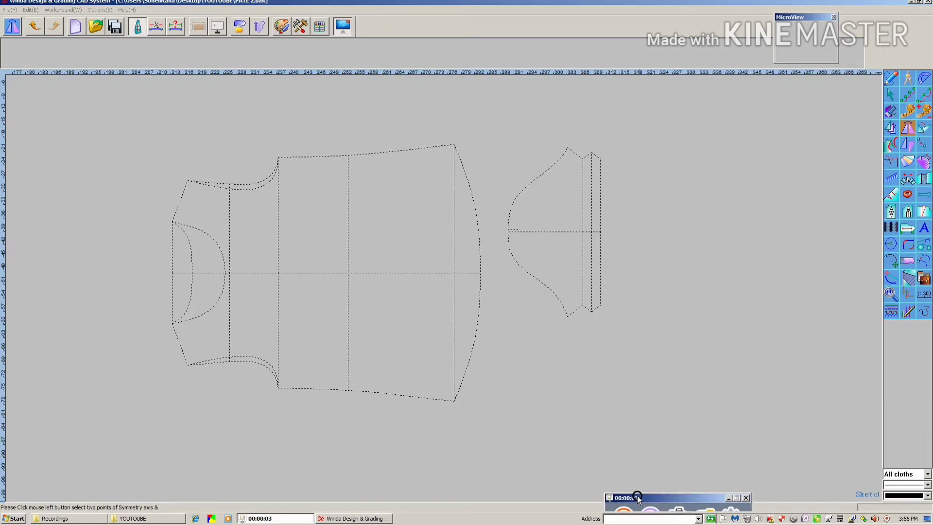
left_click(348, 273)
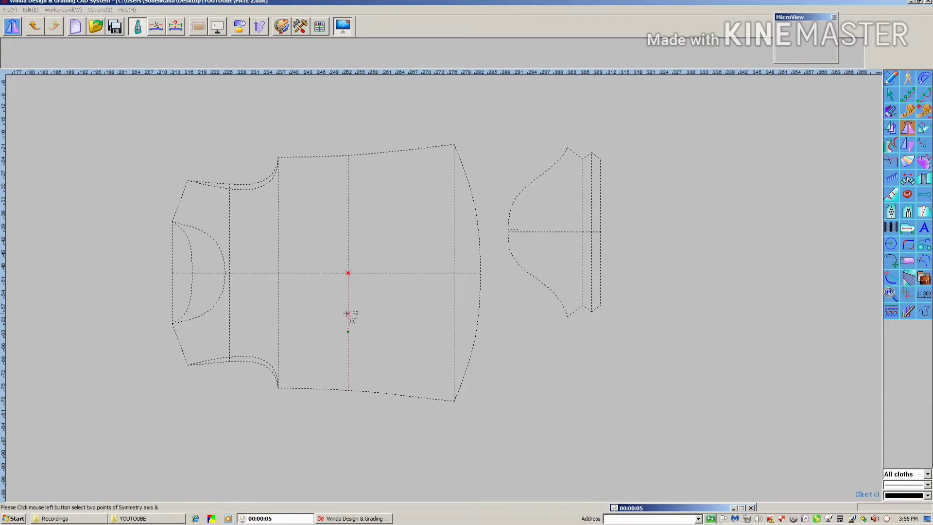
right_click(302, 319)
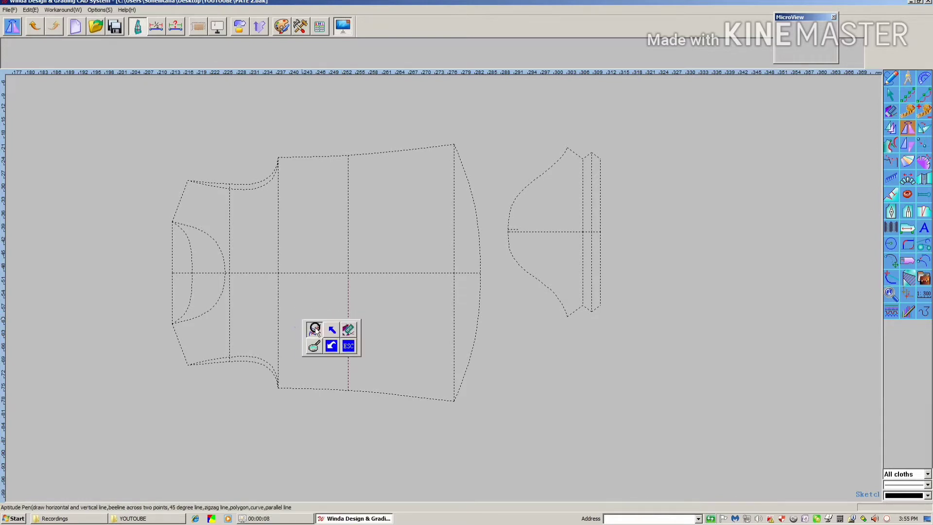
left_click(314, 327)
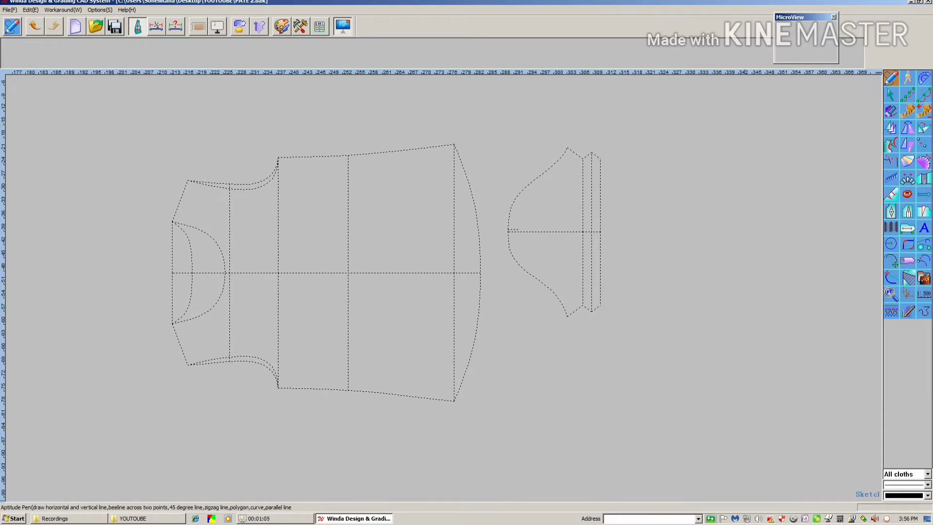
left_click(278, 519)
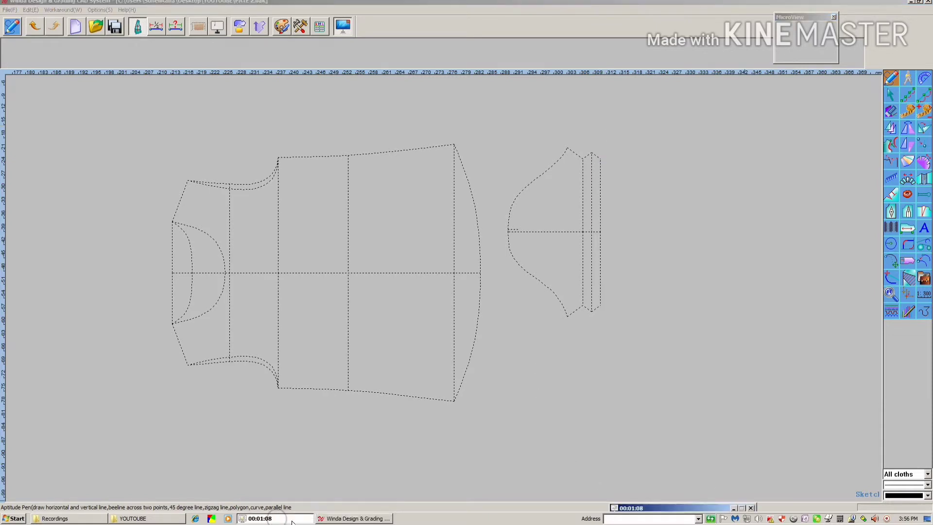
left_click_drag(652, 485, 652, 470)
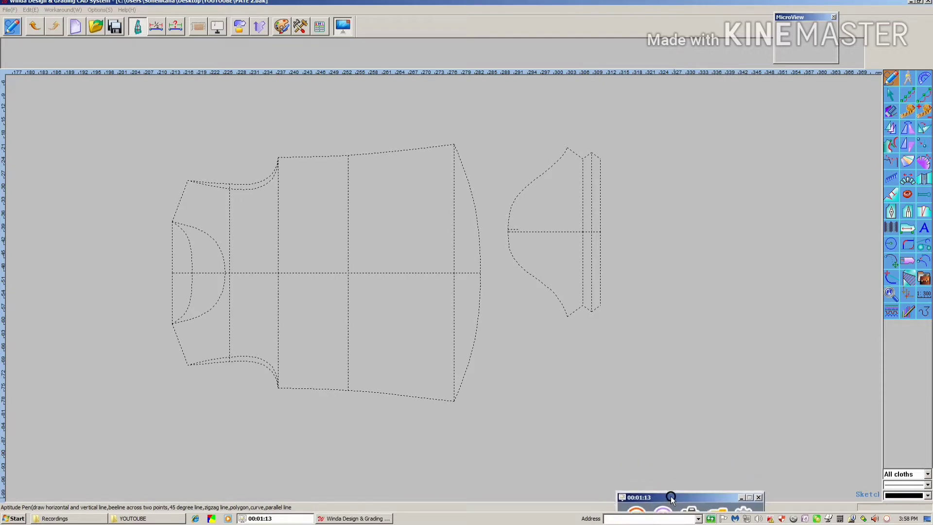
left_click_drag(669, 484, 675, 508)
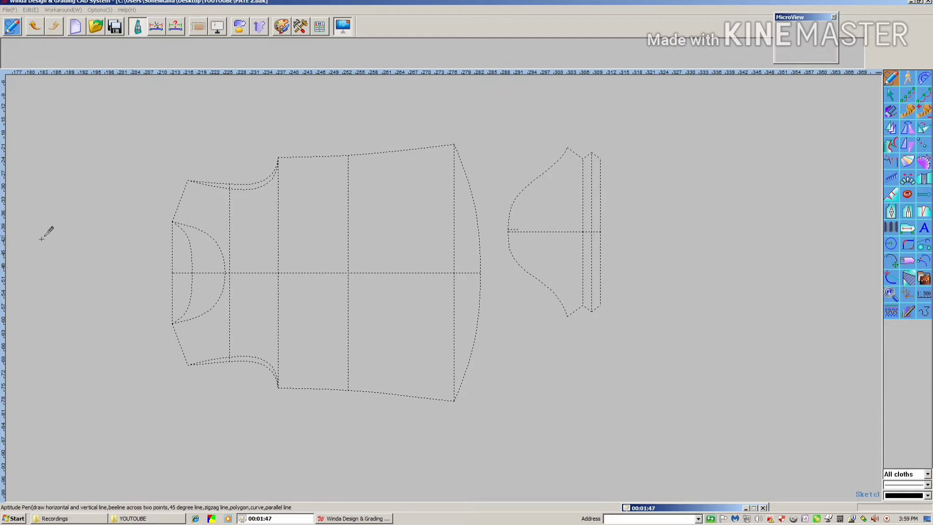
left_click(373, 104)
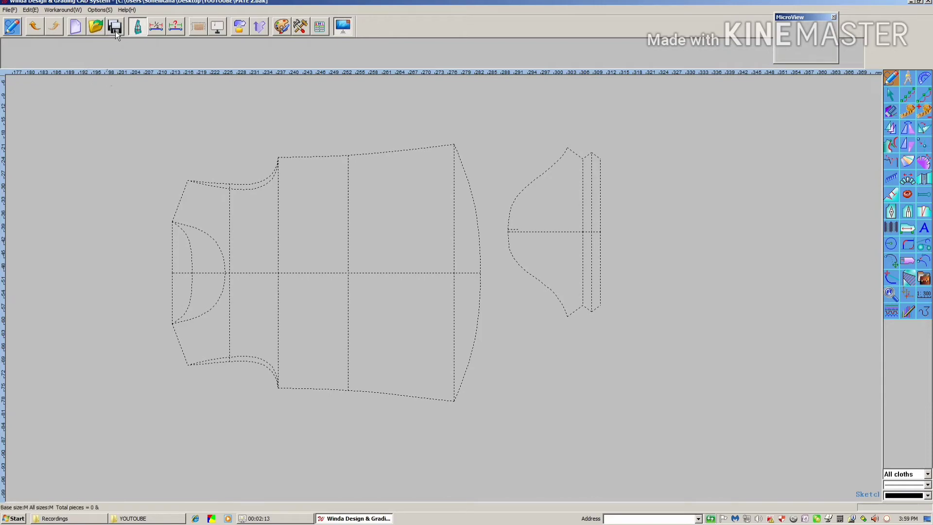
Bring up the Save As dialog and expand its 'Save in' location list
left_click(115, 27)
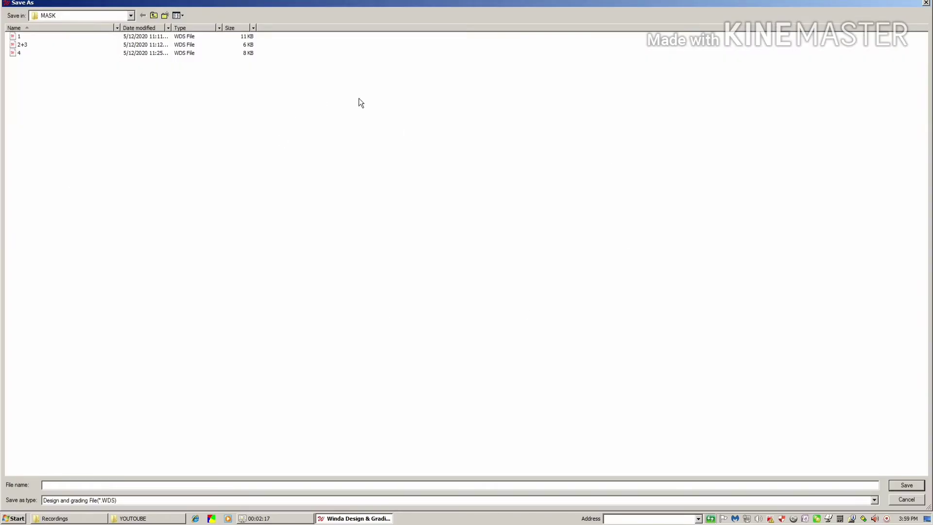
left_click(131, 15)
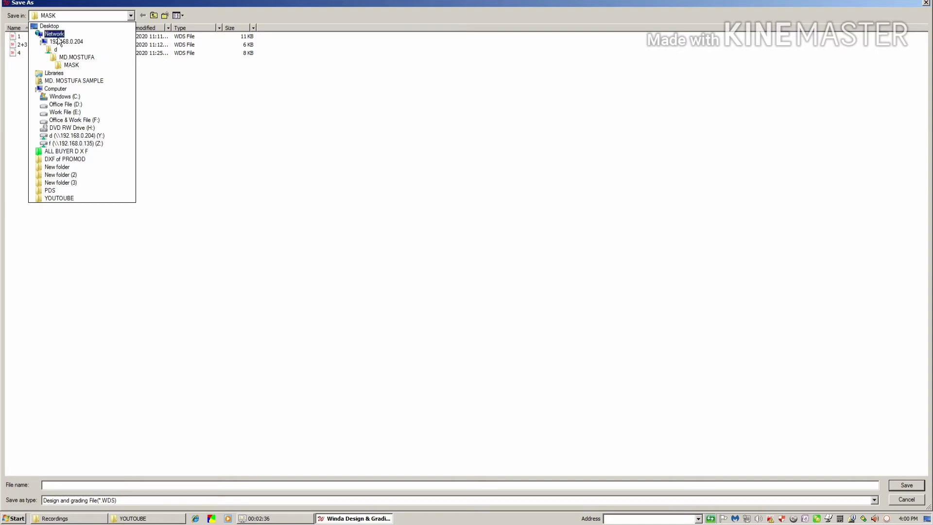
Switch the save location to the Desktop and focus its file list
left_click(50, 26)
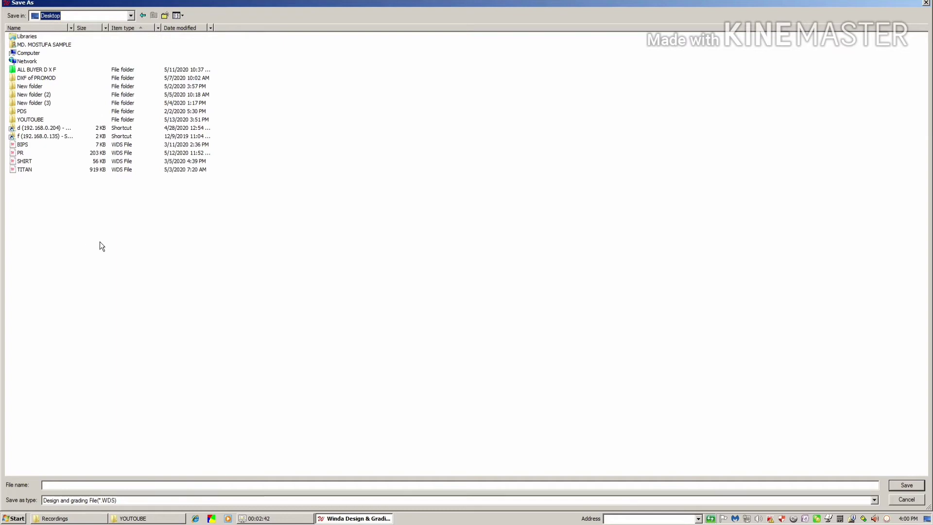
left_click(376, 234)
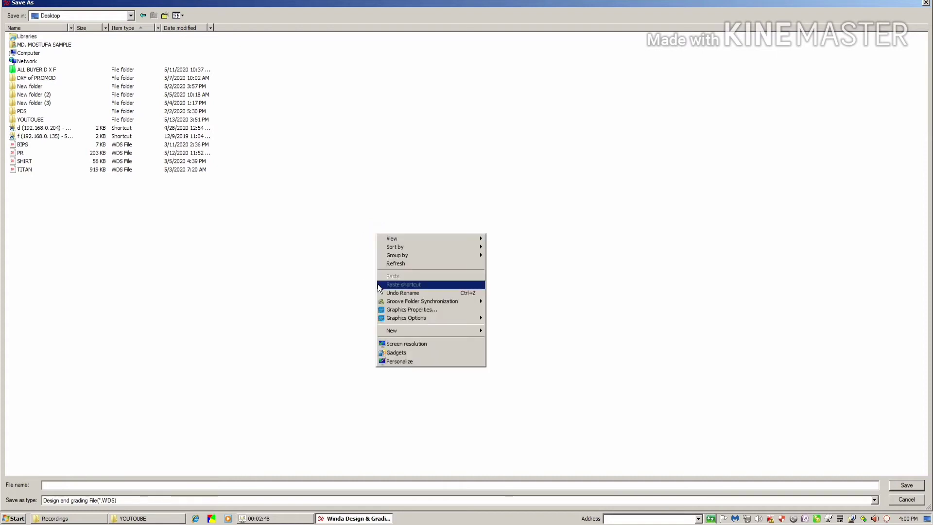
mouse_move(430, 331)
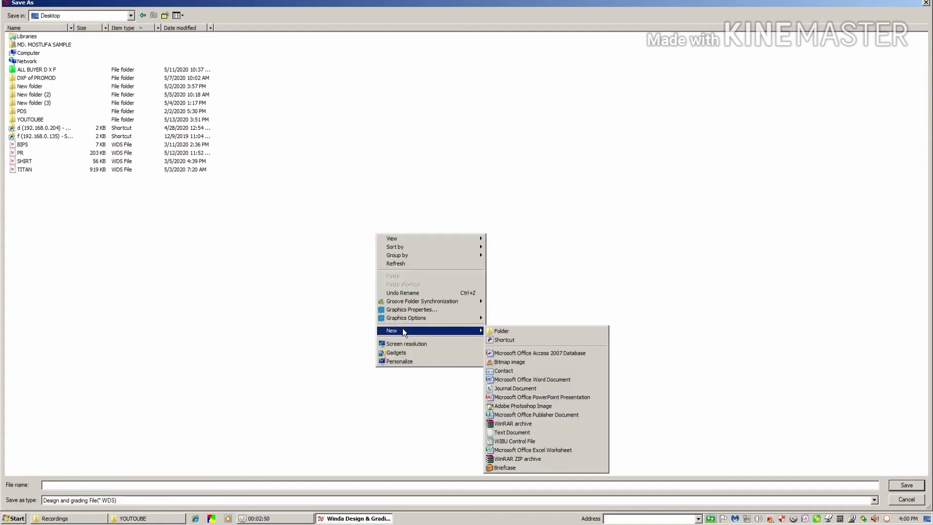
Create a Desktop folder, rename 'New folder (4)' to BUYER, and open it
left_click(506, 331)
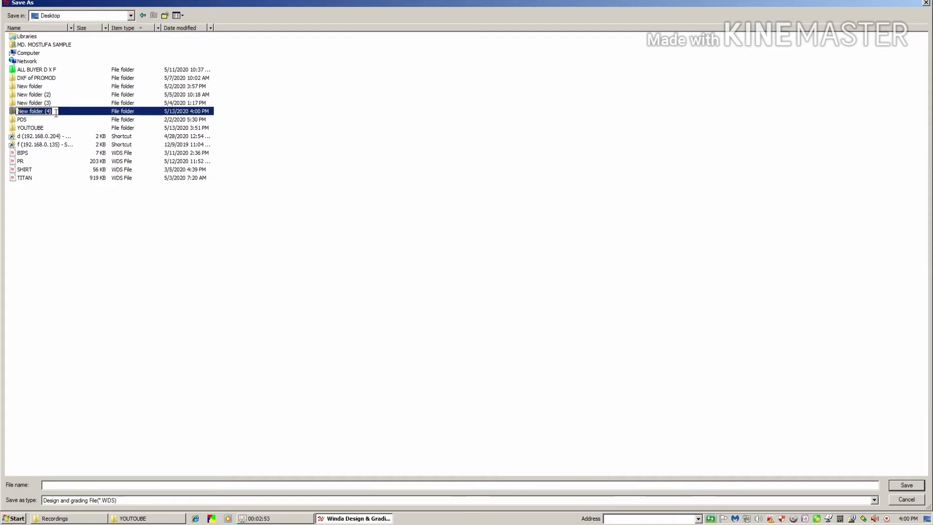
left_click(35, 113)
left_click_drag(52, 112, 15, 111)
type("B")
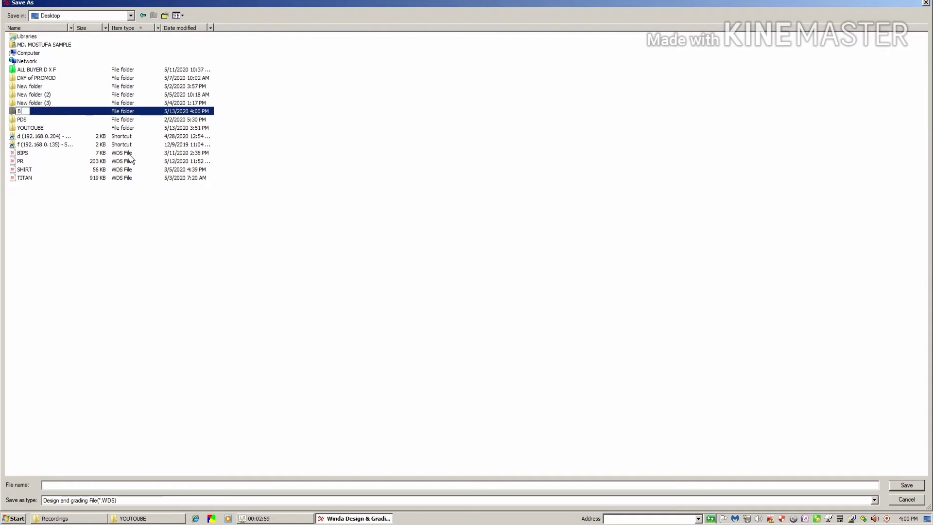
type("UY")
type("U")
type("YER")
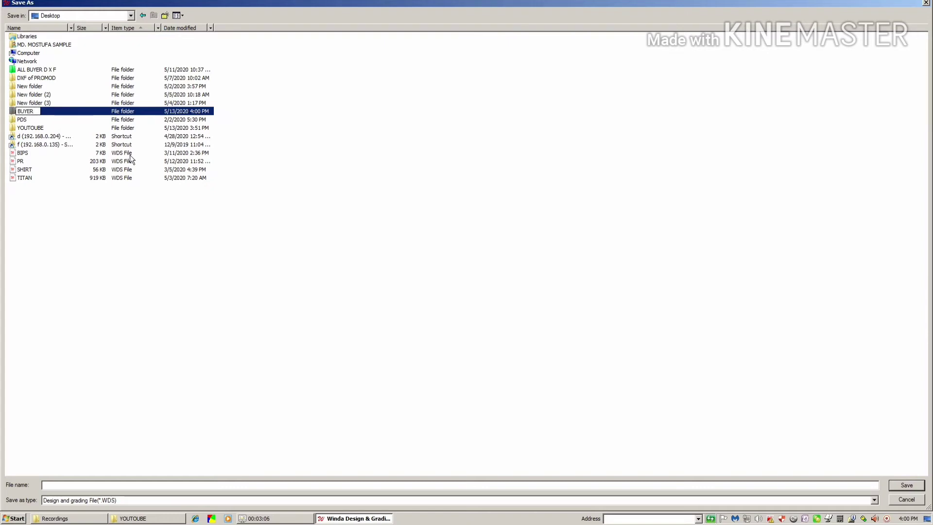
left_click(58, 111)
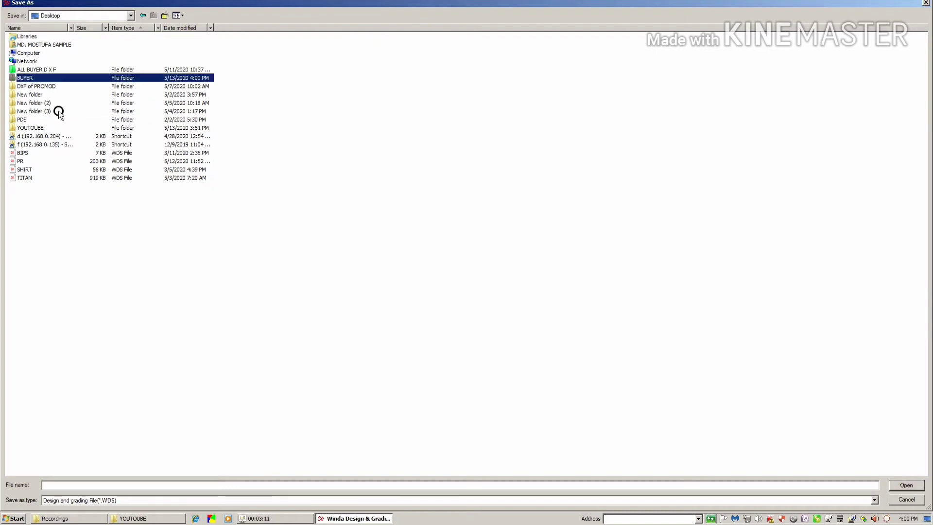
double_click(25, 78)
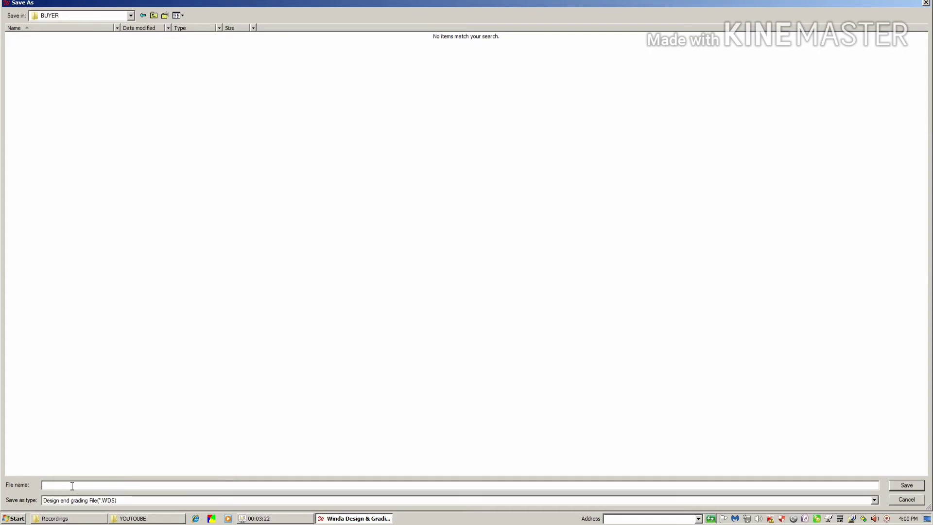
Enter 12345 as the file name and save the pattern into BUYER
left_click(72, 486)
type("45")
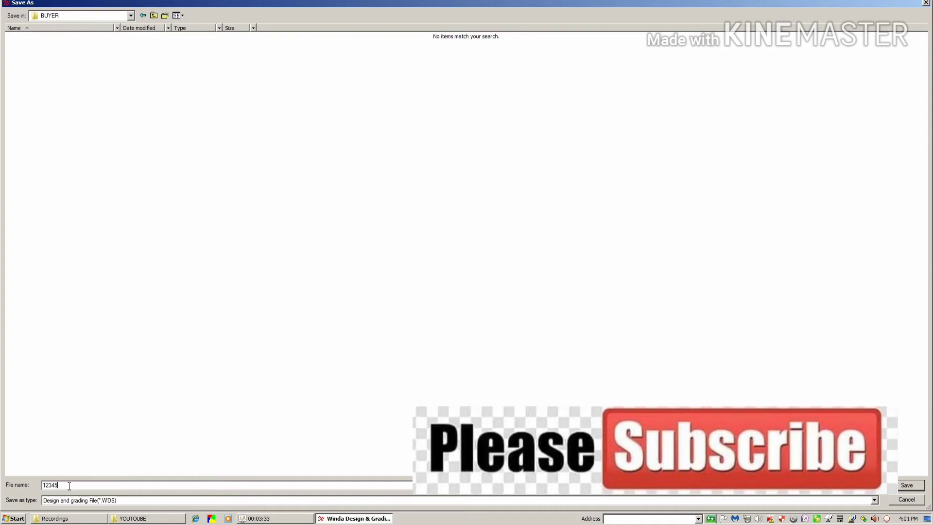
key("Return")
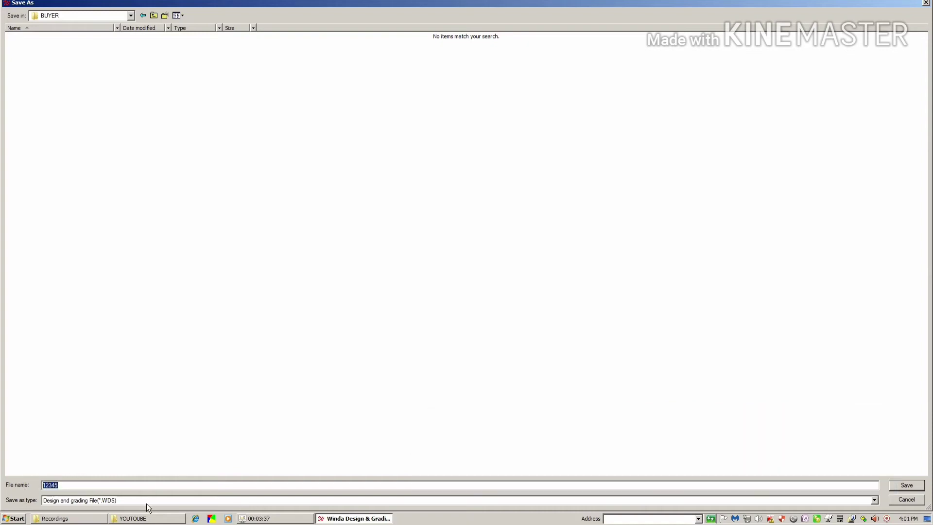
left_click(906, 486)
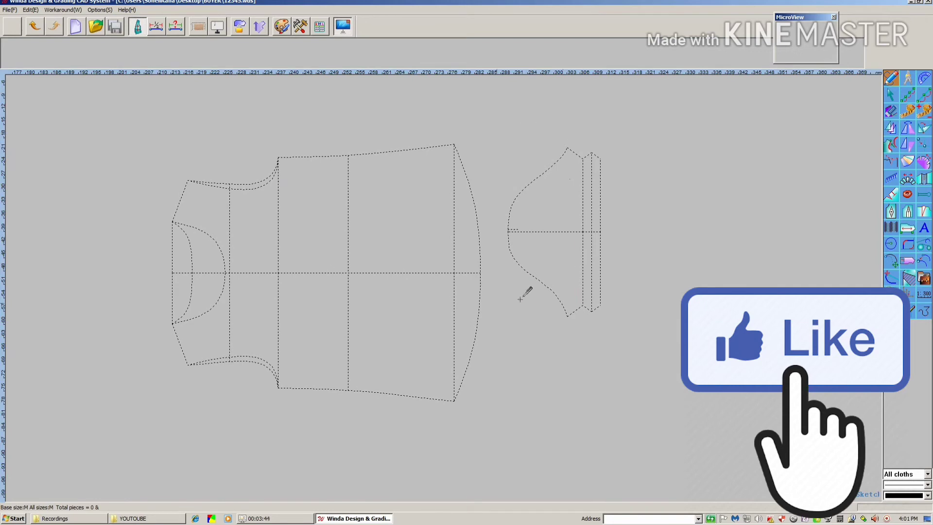
Choose the Aptitude Pen from the canvas tool palette while adjusting the zoom
right_click(236, 121)
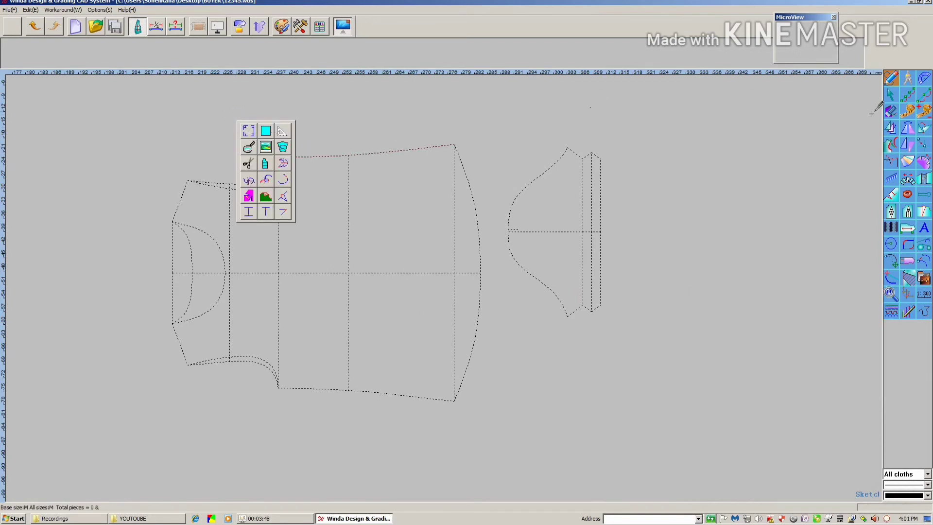
left_click(892, 80)
scroll(494, 201, "down", 1)
scroll(441, 208, "up", 2)
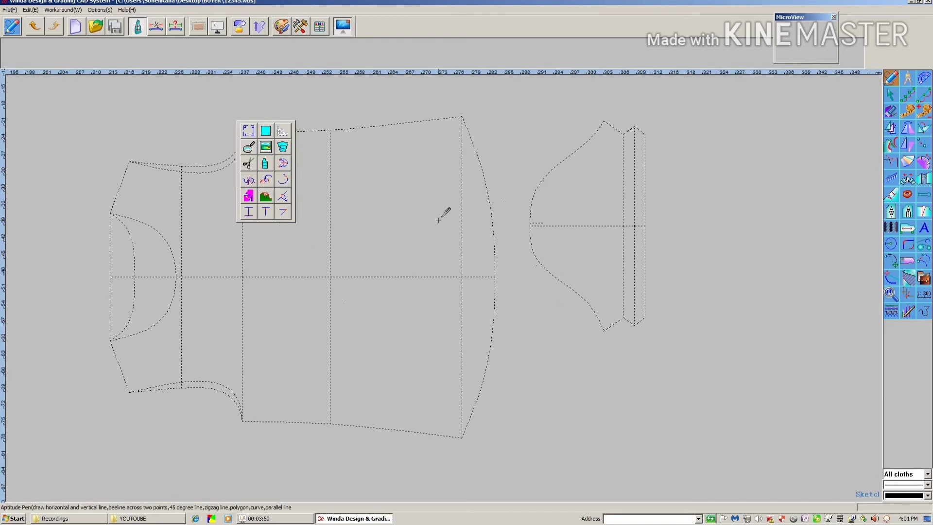
scroll(483, 226, "down", 3)
scroll(368, 208, "up", 2)
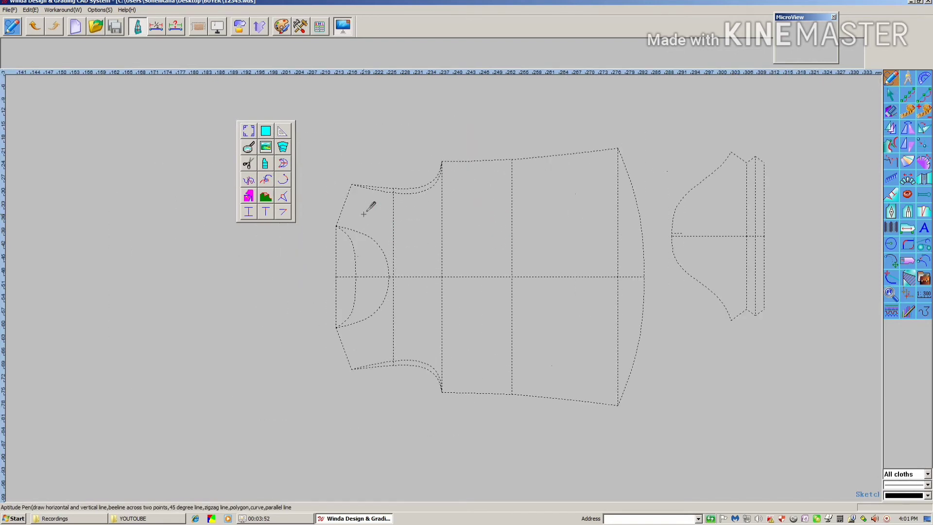
scroll(367, 208, "down", 3)
scroll(374, 204, "up", 3)
scroll(384, 209, "down", 2)
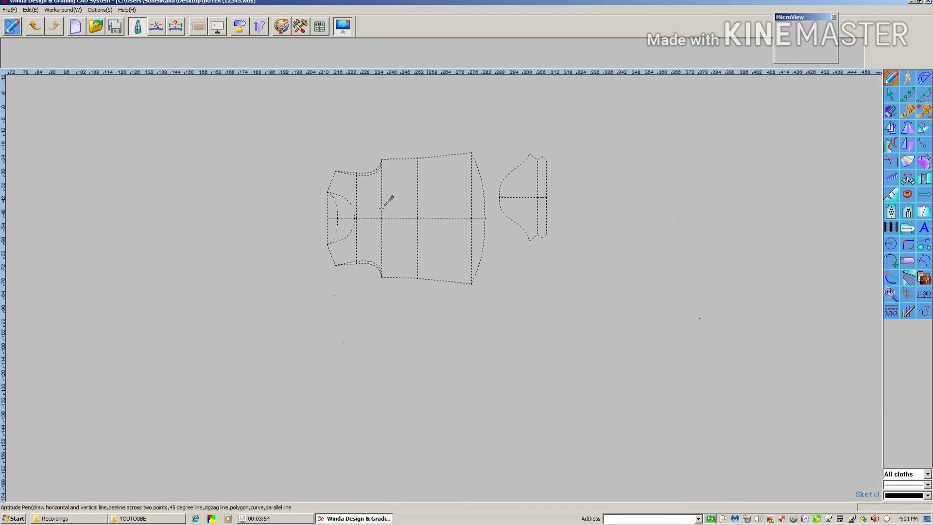
Erase the lower half of the body piece, return to the pen, and save
left_click(896, 118)
scroll(473, 229, "up", 1)
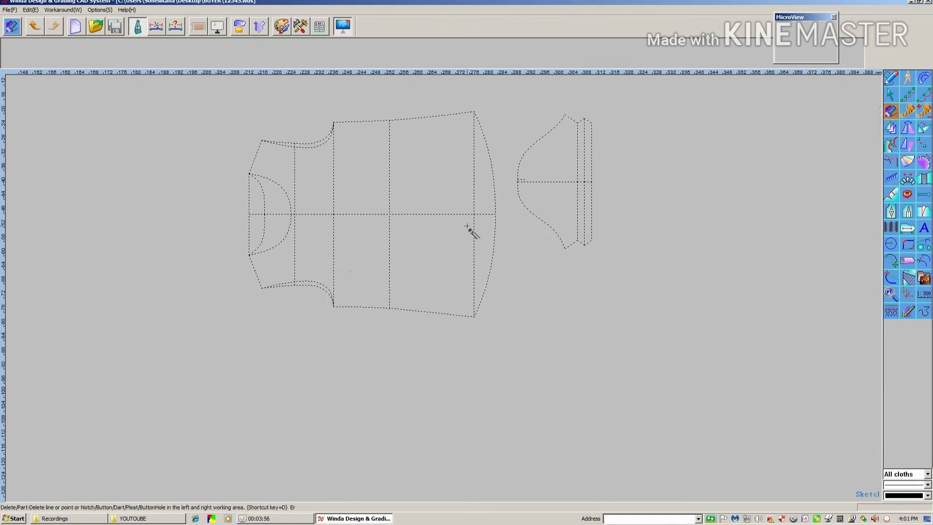
left_click_drag(517, 239, 229, 340)
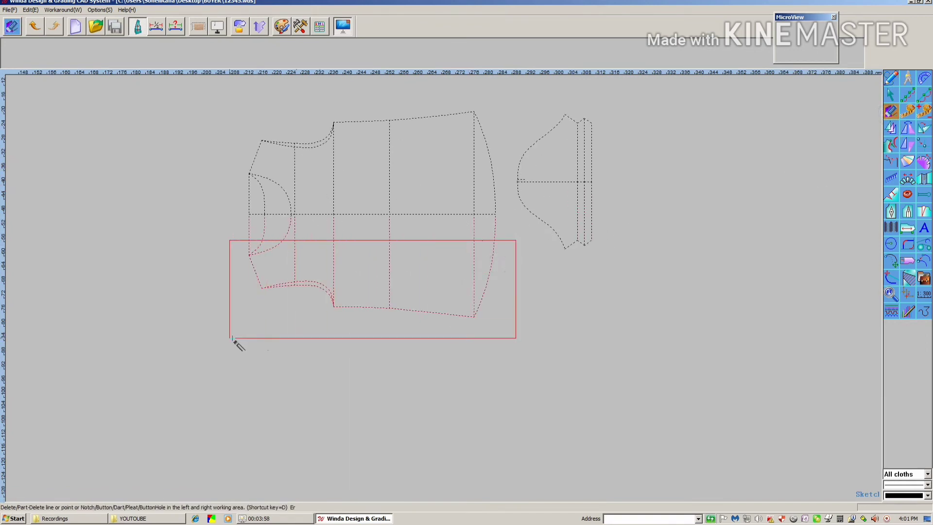
right_click(225, 269)
left_click(239, 282)
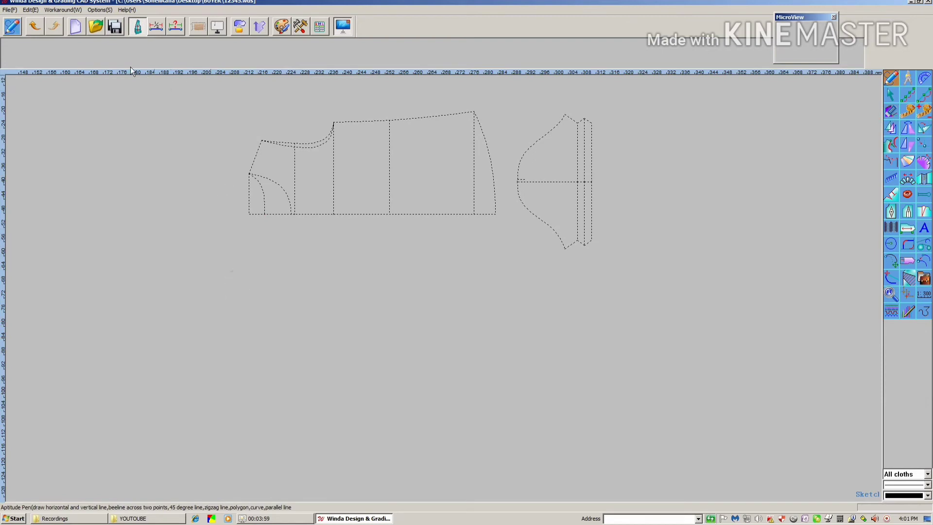
left_click(113, 28)
Mirror the half body across its centre-line axis with Symmetry Adjust, return to the pen, and save
left_click(908, 128)
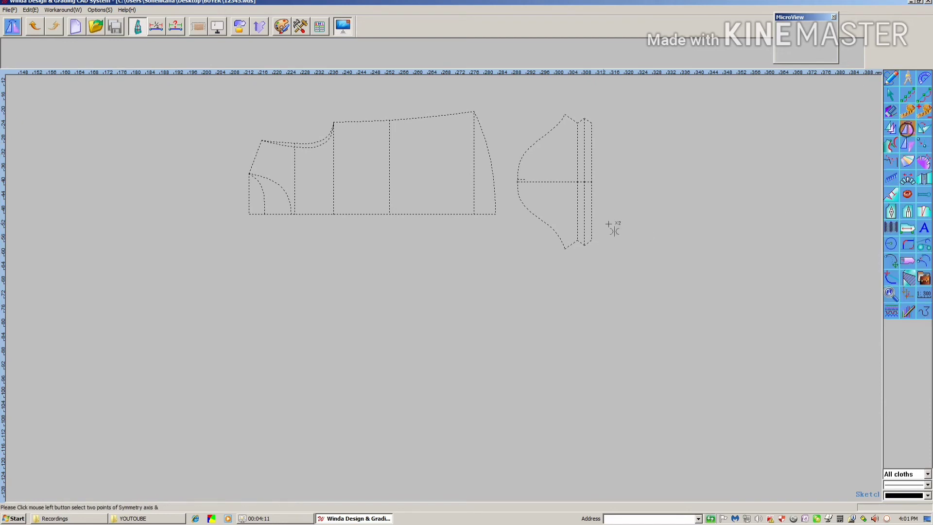
left_click(489, 216)
left_click(373, 217)
scroll(304, 225, "down", 2)
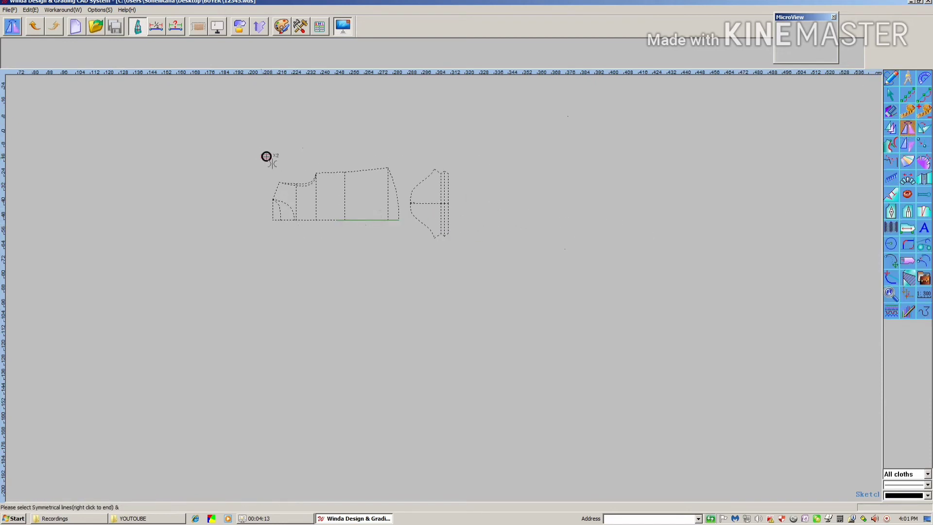
left_click_drag(261, 155, 400, 205)
right_click(421, 270)
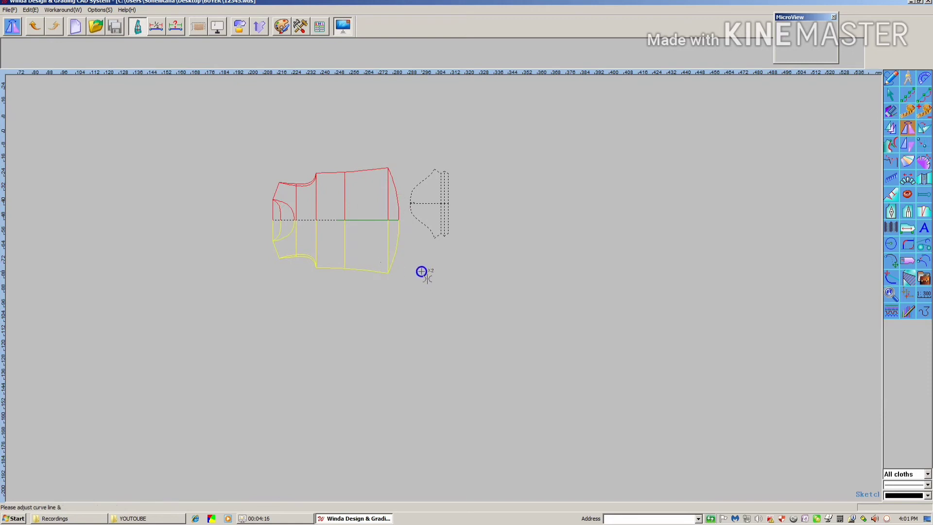
scroll(304, 206, "up", 2)
right_click(305, 206)
left_click(319, 216)
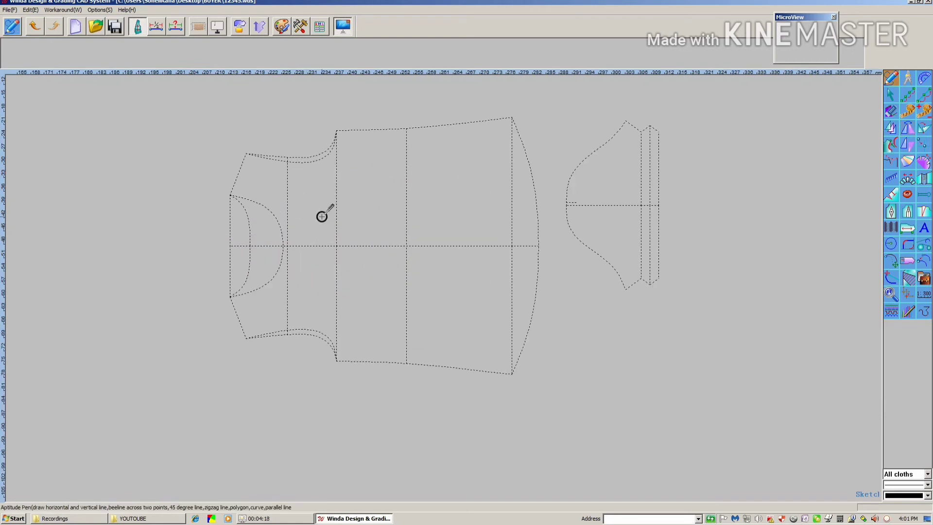
left_click(114, 29)
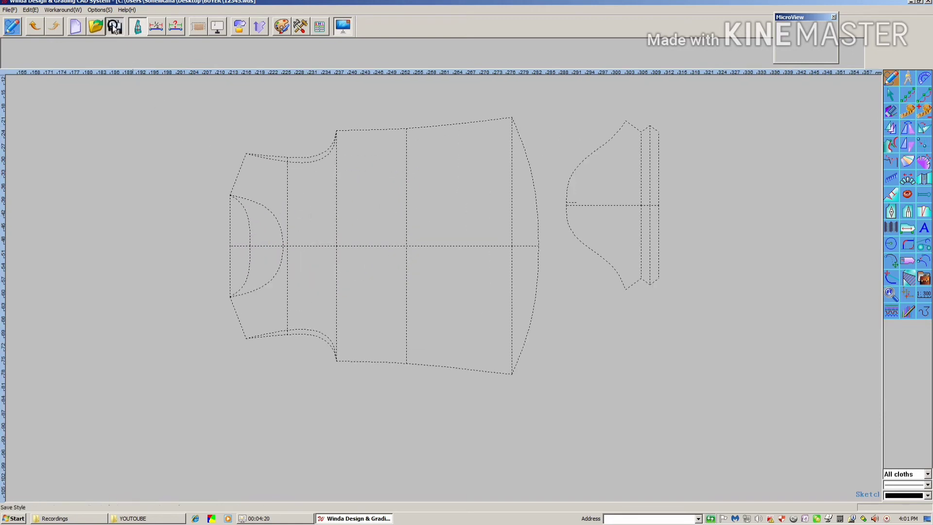
Minimise Winda, close the YOUTUBE folder, and launch a new session from the WDS shortcut
scroll(428, 270, "down", 1)
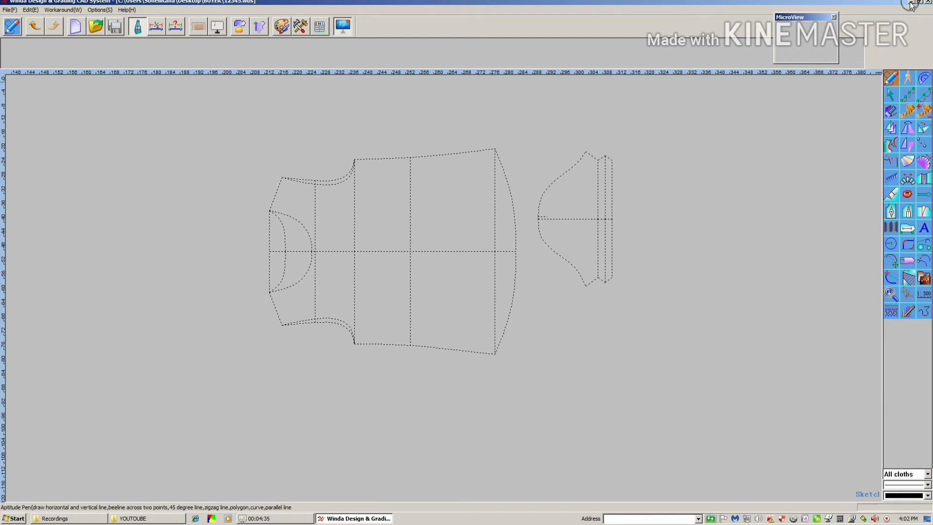
left_click(929, 2)
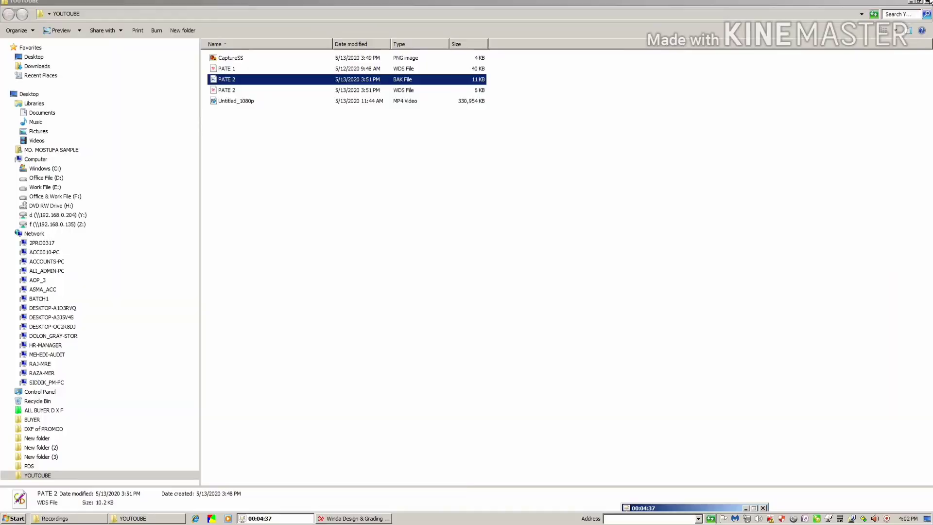
left_click(929, 2)
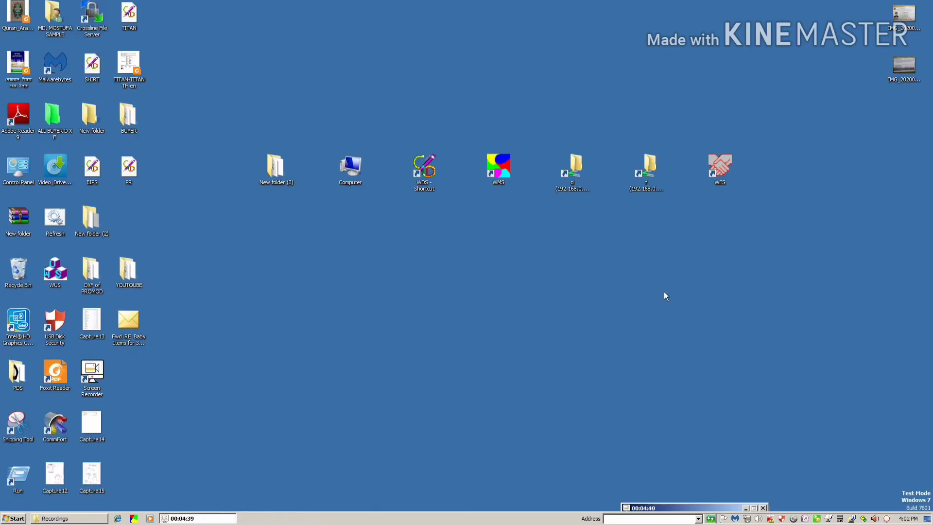
right_click(459, 119)
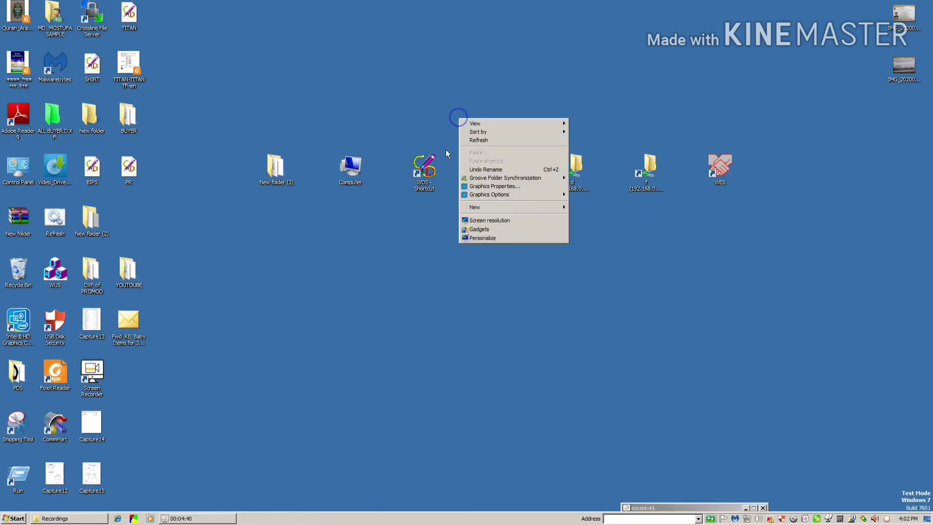
double_click(422, 180)
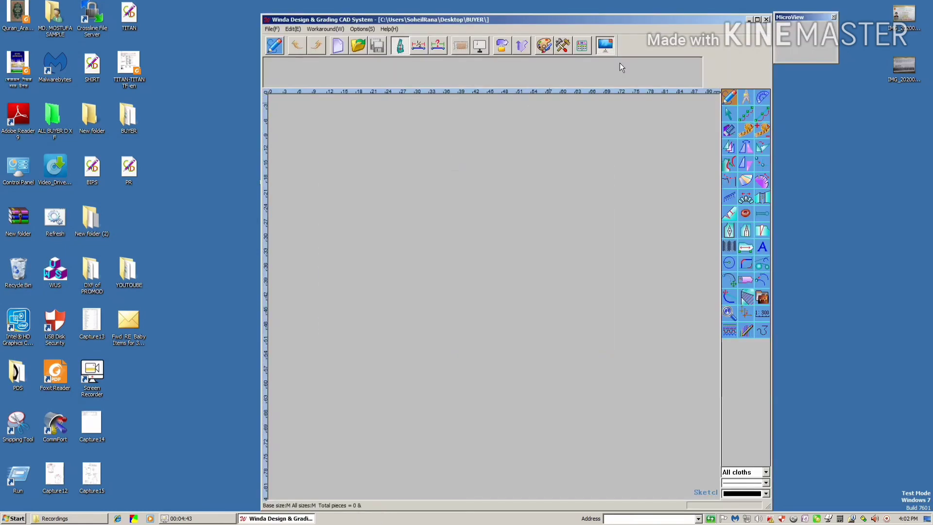
Maximise Winda and browse the Open dialog to the Desktop's BUYER folder
left_click(759, 21)
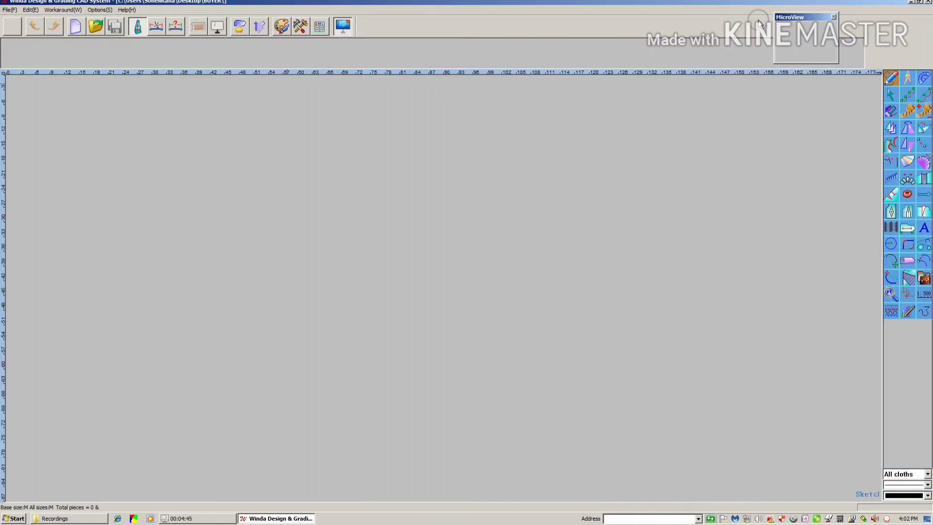
left_click(92, 29)
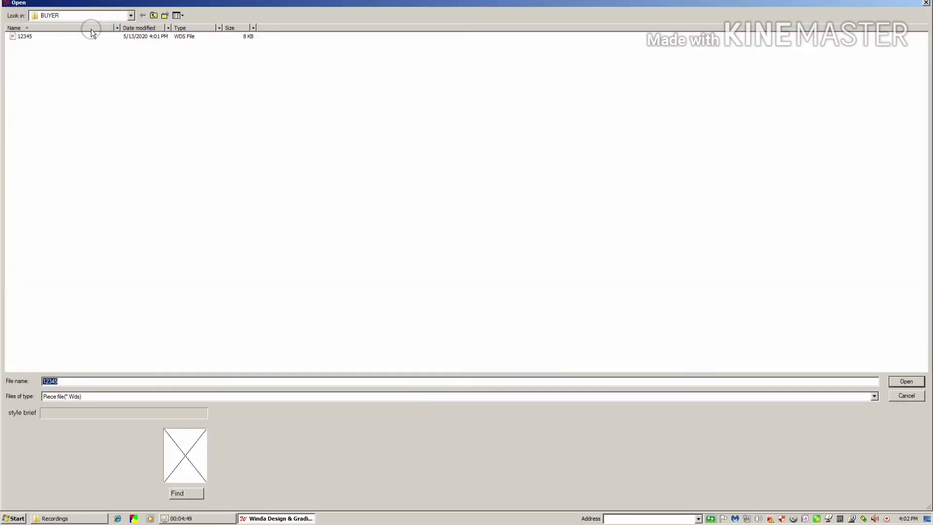
left_click(131, 16)
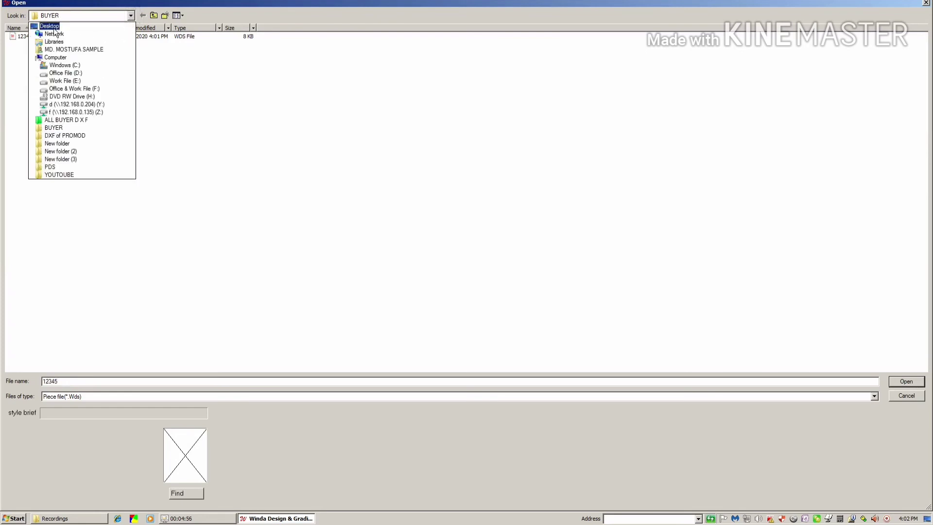
left_click(50, 27)
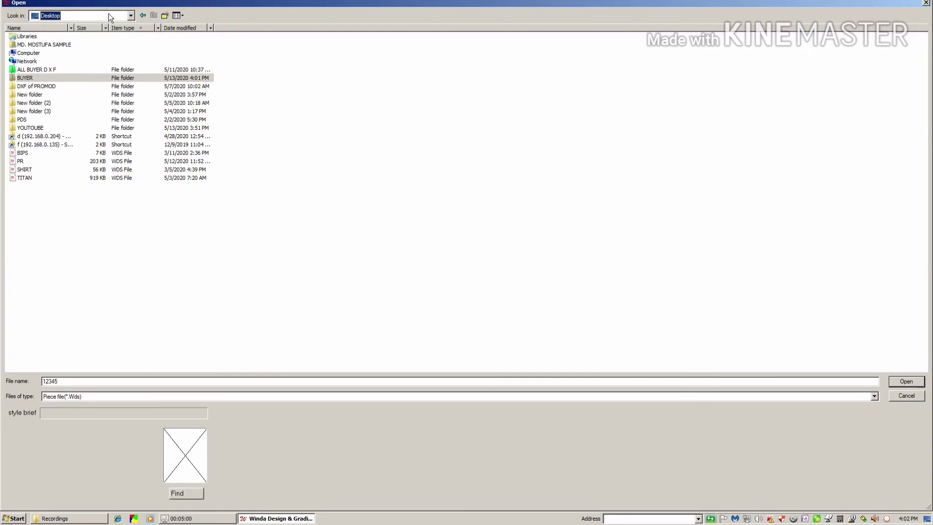
double_click(27, 78)
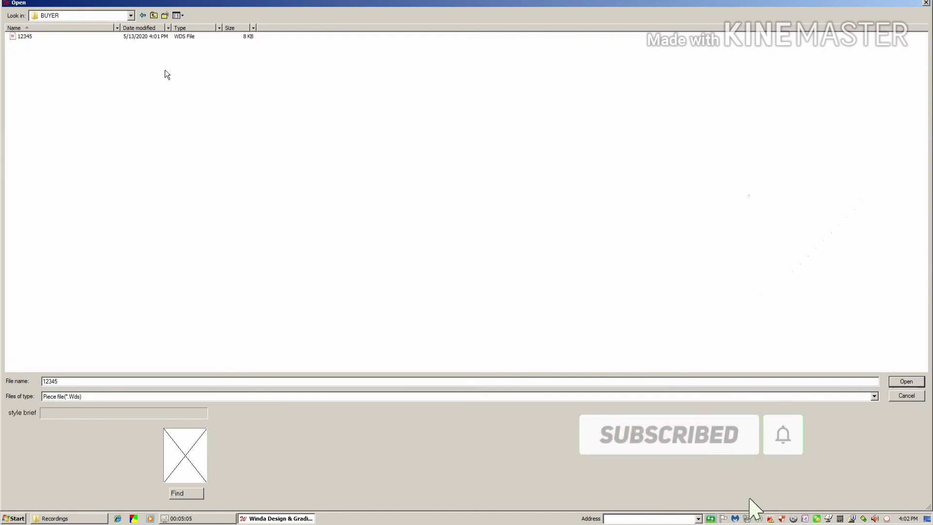
Load 12345.WDS from BUYER, zoom to view the body and sleeve, and save it
left_click(906, 381)
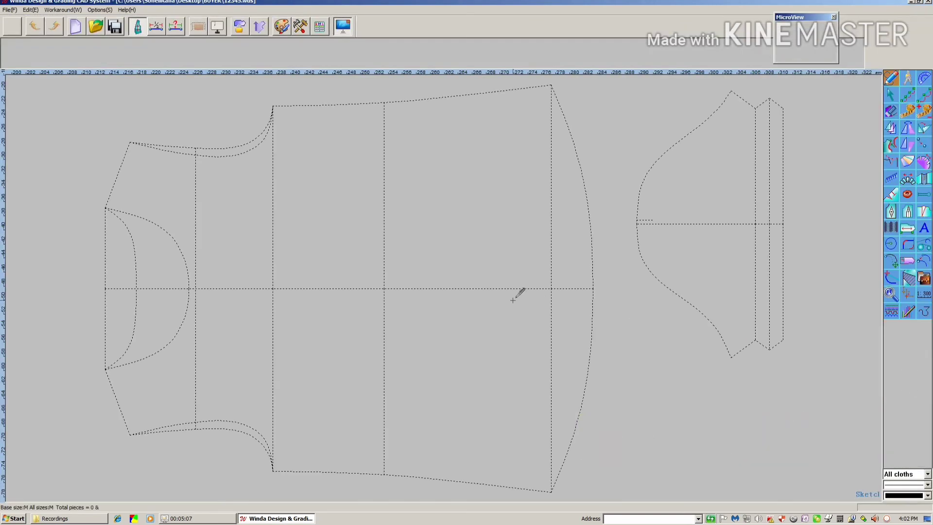
scroll(406, 246, "down", 2)
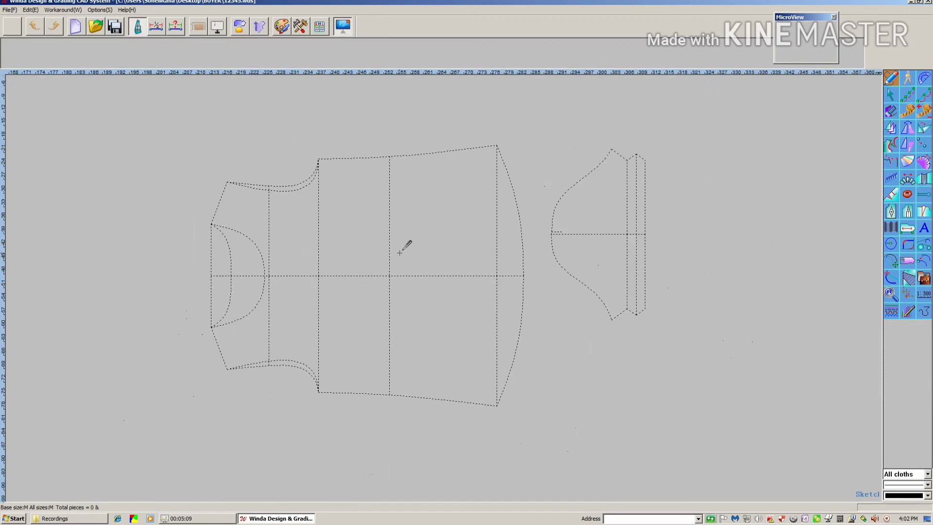
scroll(406, 246, "up", 1)
scroll(406, 246, "down", 1)
left_click(116, 28)
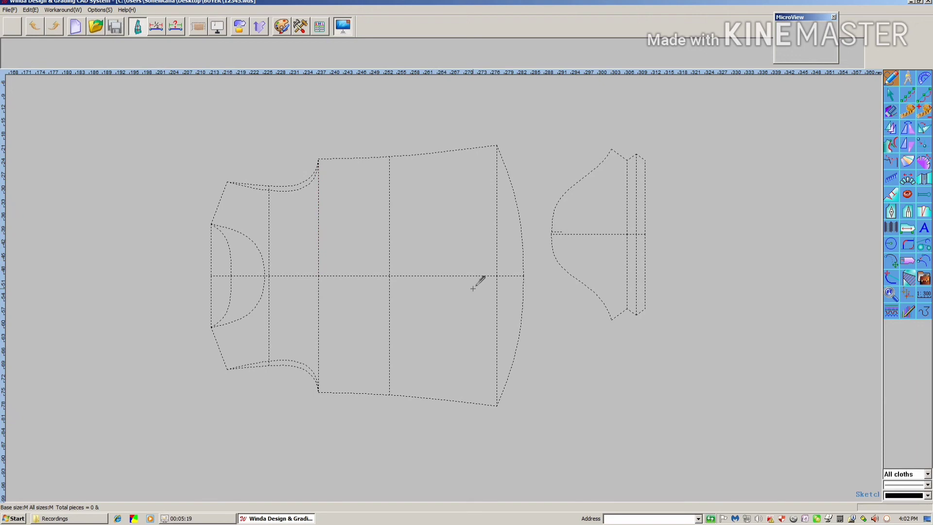